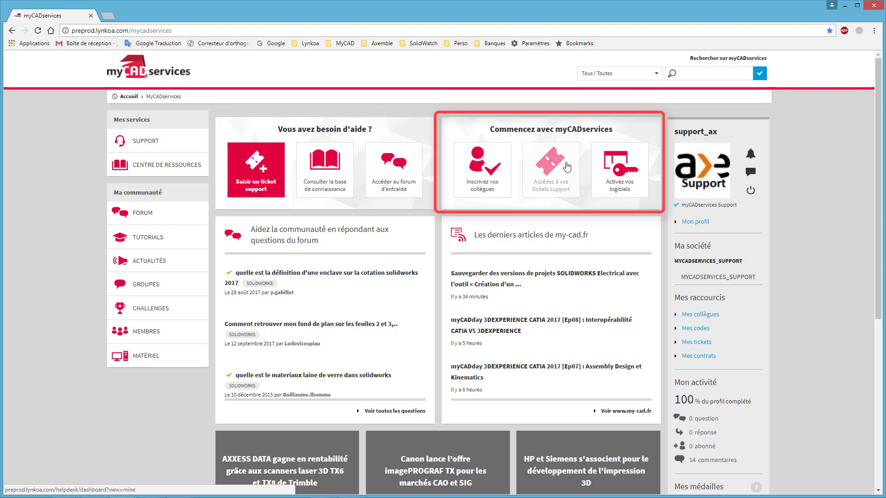
# Step: Open the support tickets and look through the first page of the company's tickets, showing 20 per page
pyautogui.click(567, 167)
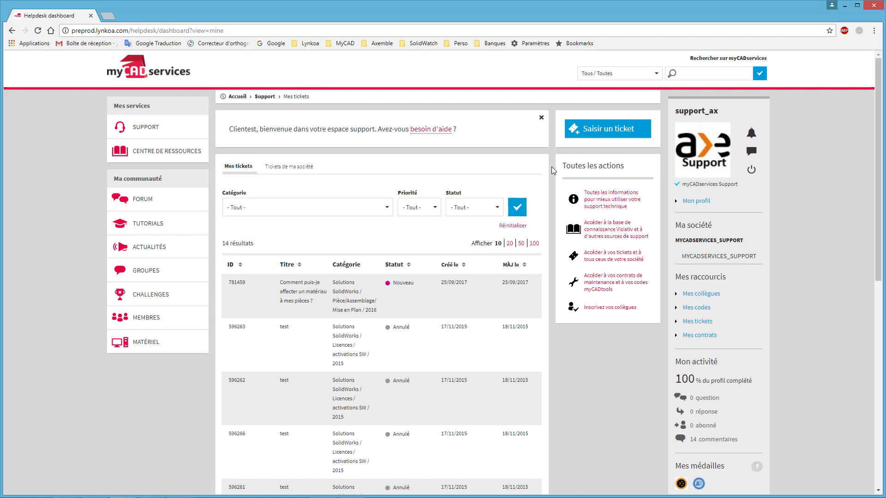
pyautogui.click(301, 167)
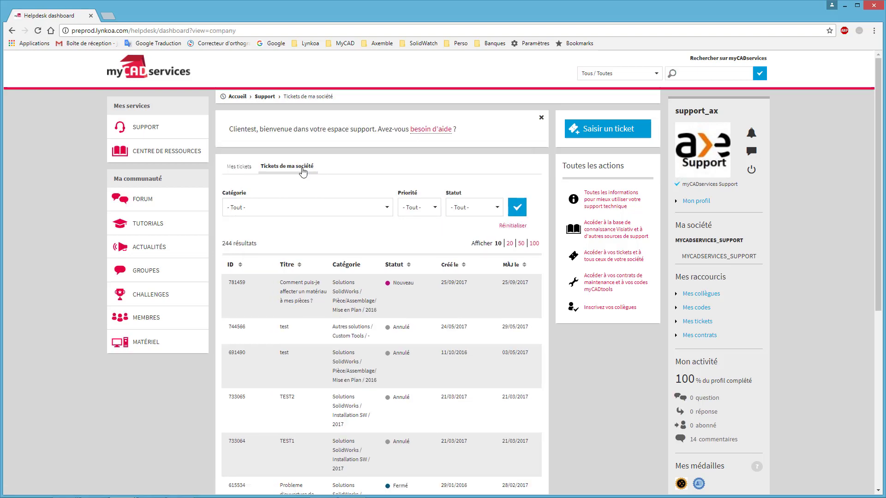
pyautogui.click(509, 244)
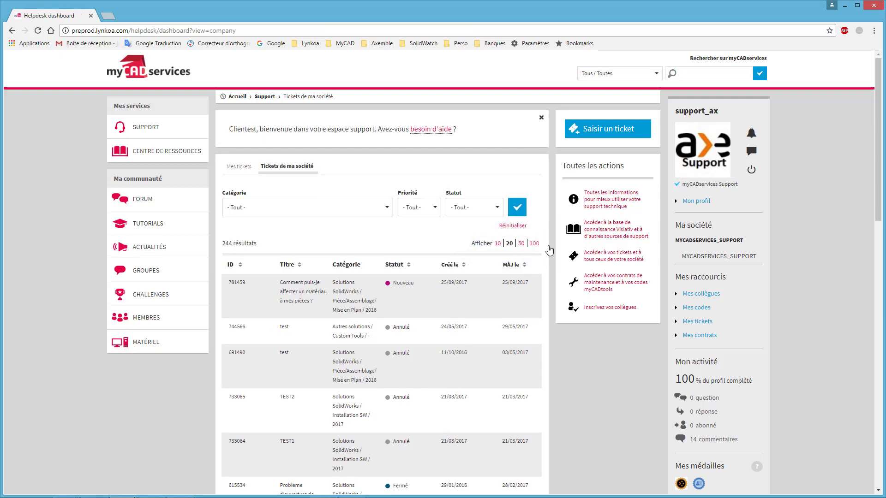
pyautogui.scroll(-20, 550, 249)
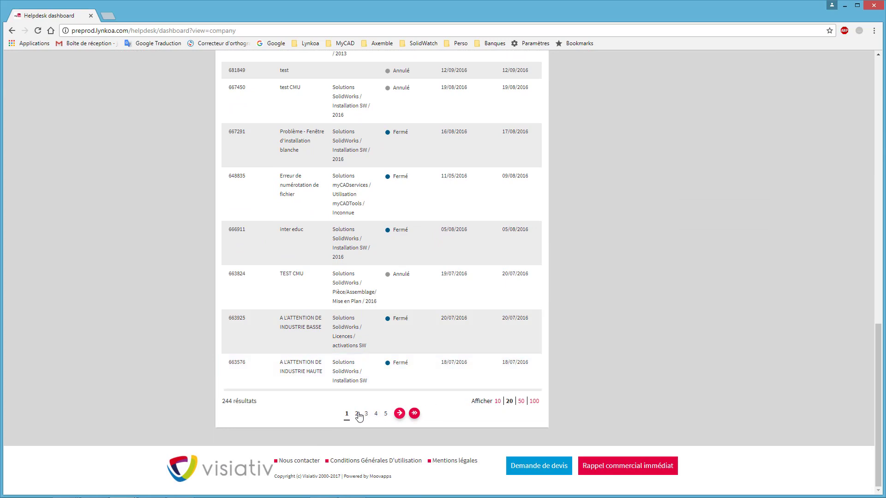
pyautogui.click(350, 414)
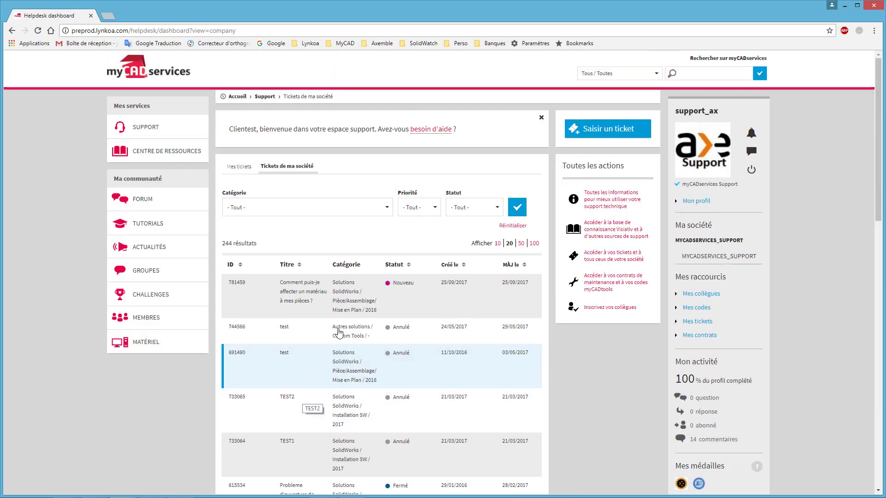
# Step: Review the category and priority filter options, and filter the company's tickets by the status Fermé
pyautogui.click(387, 209)
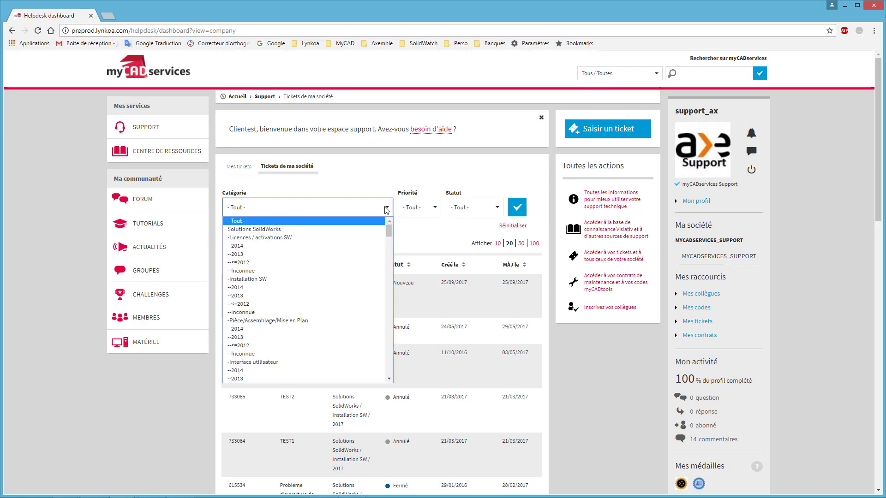
pyautogui.click(386, 209)
pyautogui.click(437, 209)
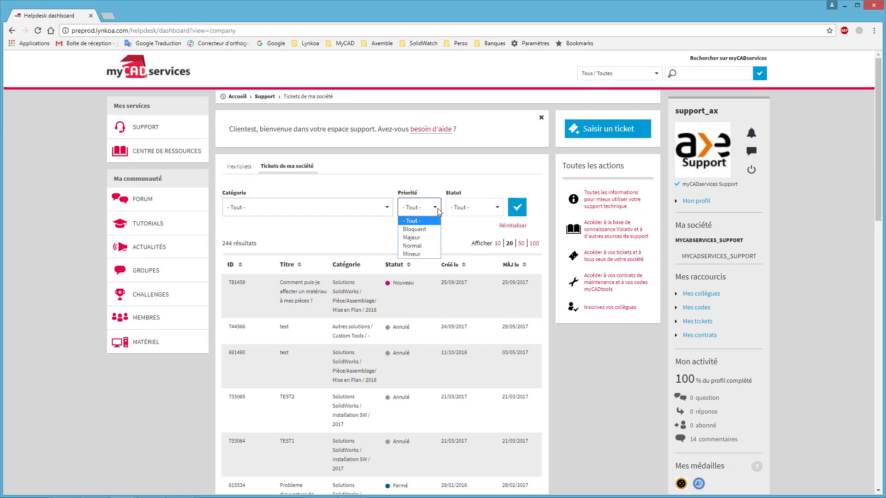
pyautogui.click(439, 212)
pyautogui.click(497, 214)
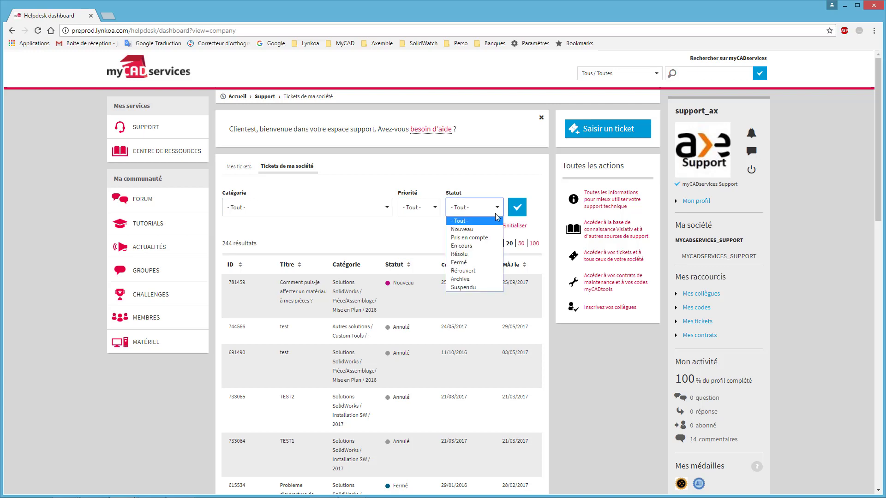
pyautogui.click(471, 263)
pyautogui.click(516, 210)
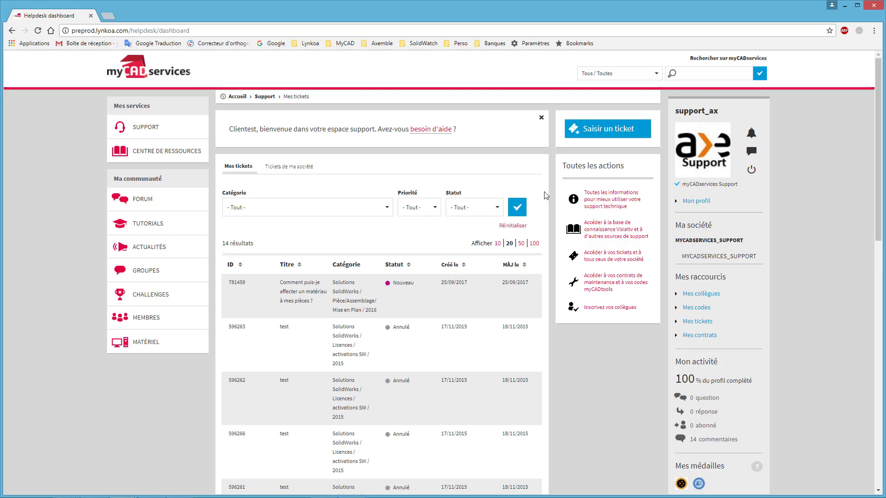
# Step: Start a new support ticket and set its category to Solutions SolidWorks, Installation SW, version 2017
pyautogui.click(604, 137)
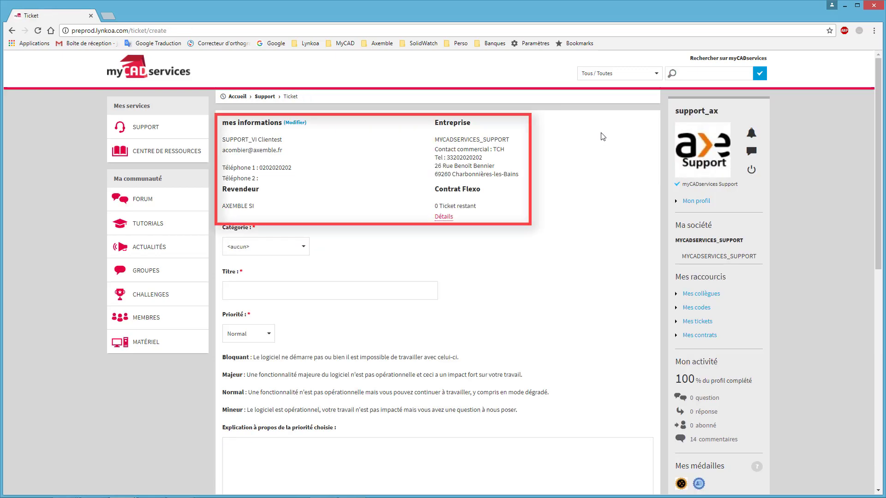
pyautogui.click(304, 249)
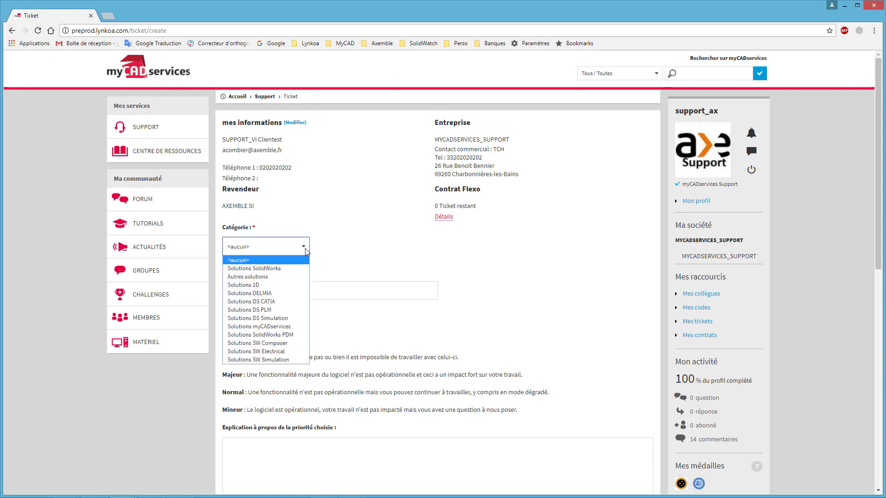
pyautogui.click(286, 268)
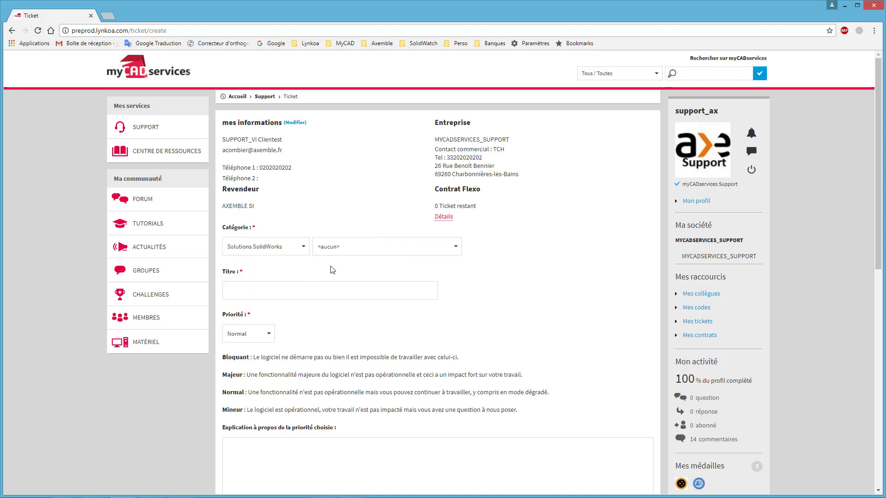
pyautogui.click(456, 248)
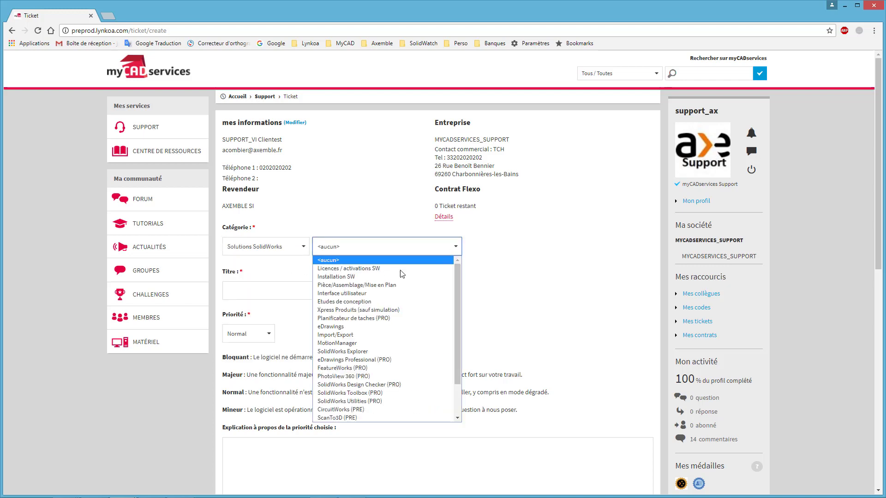
pyautogui.click(361, 276)
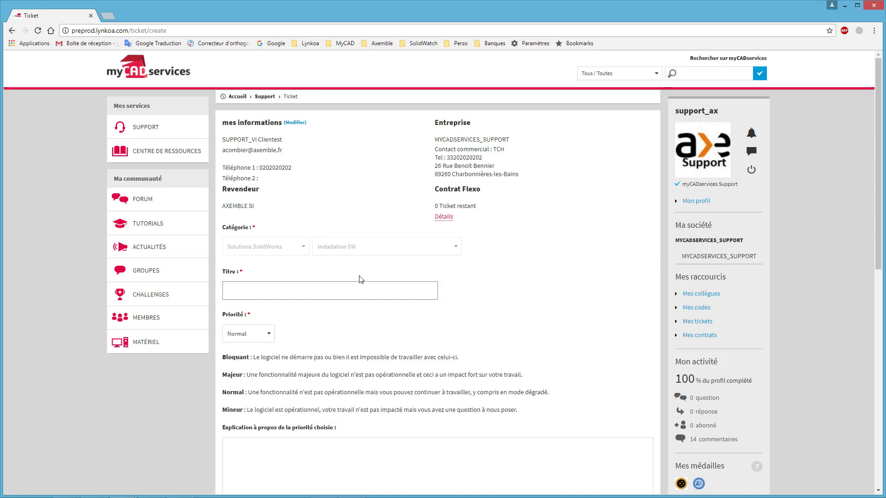
pyautogui.click(502, 246)
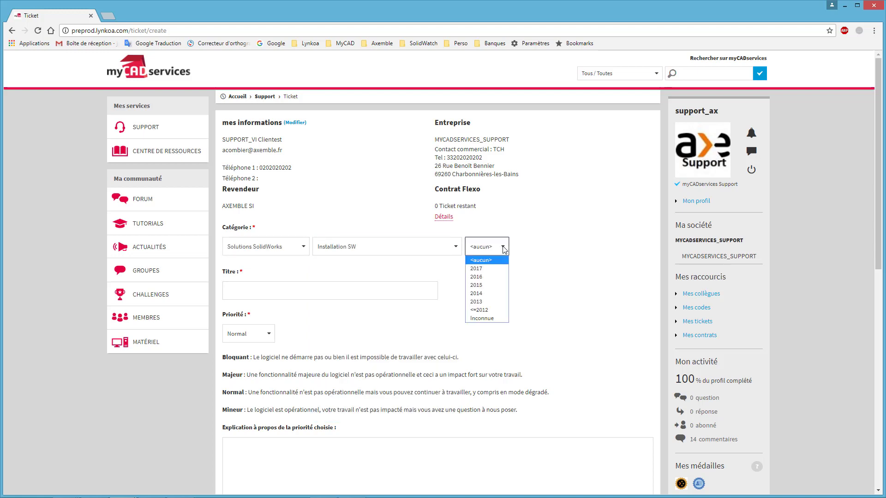
pyautogui.click(482, 270)
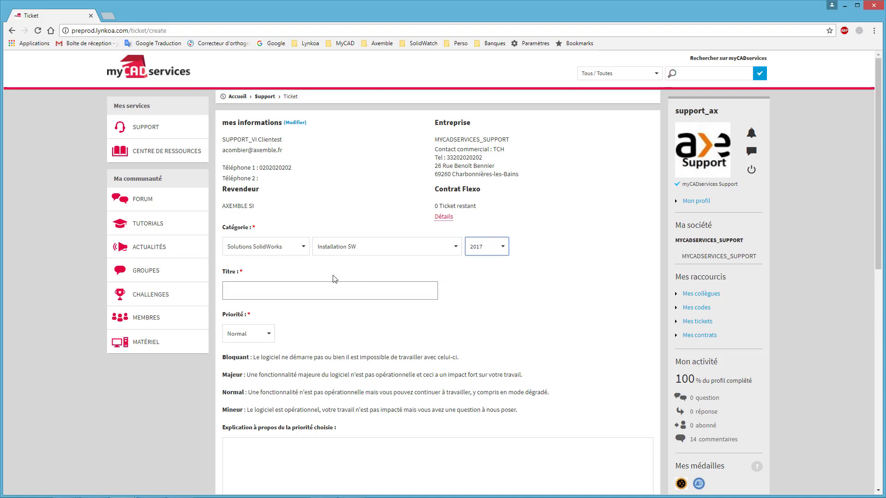
# Step: Give the ticket the title "Mise à jour d’une version SOLIDWORKS 2014 SP4 vers une version SOLIDWORKS 2017 SP1" and the priority Normal
pyautogui.click(292, 289)
pyautogui.hotkey('ctrl', 'v')
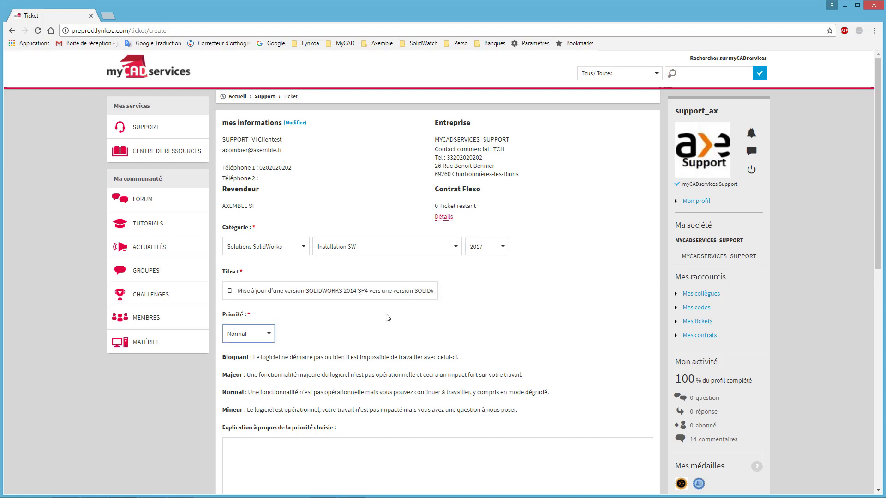
pyautogui.click(271, 334)
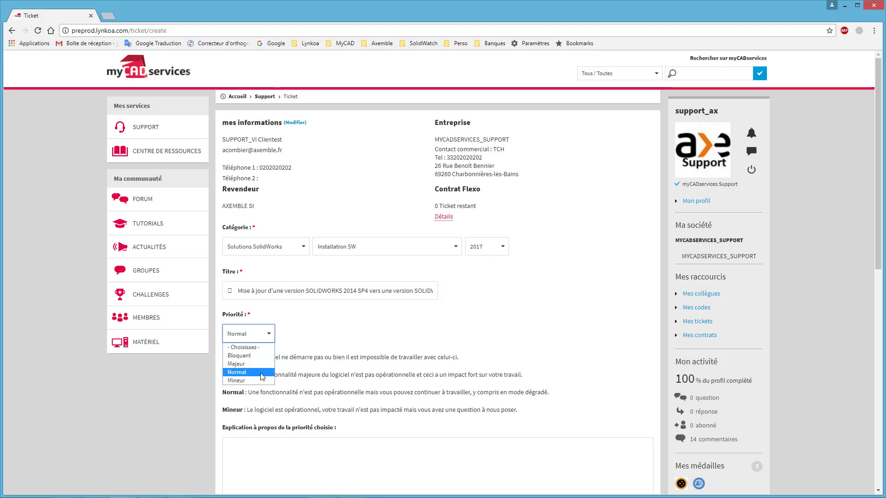
pyautogui.click(237, 372)
pyautogui.scroll(-3, 387, 337)
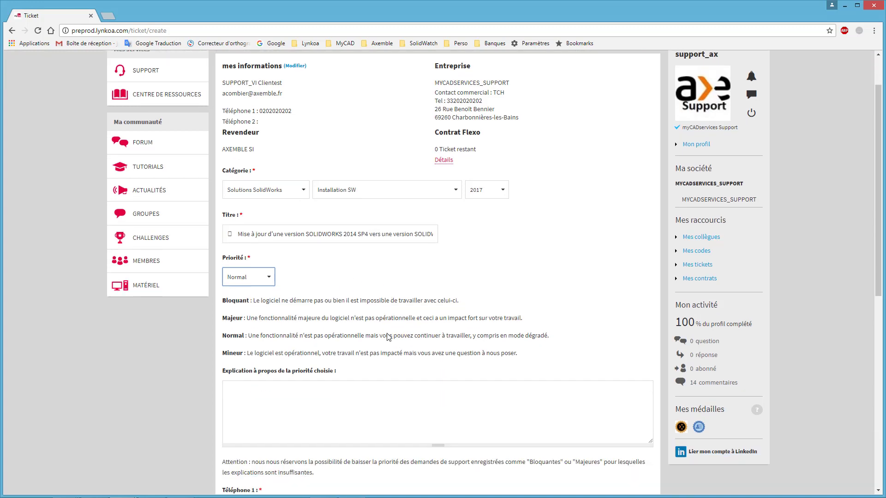
# Step: Enter "Au moment de la finalisation de la mise à jour, j’ai un message d’erreur." as the request description, removing the stray leading symbol
pyautogui.click(306, 317)
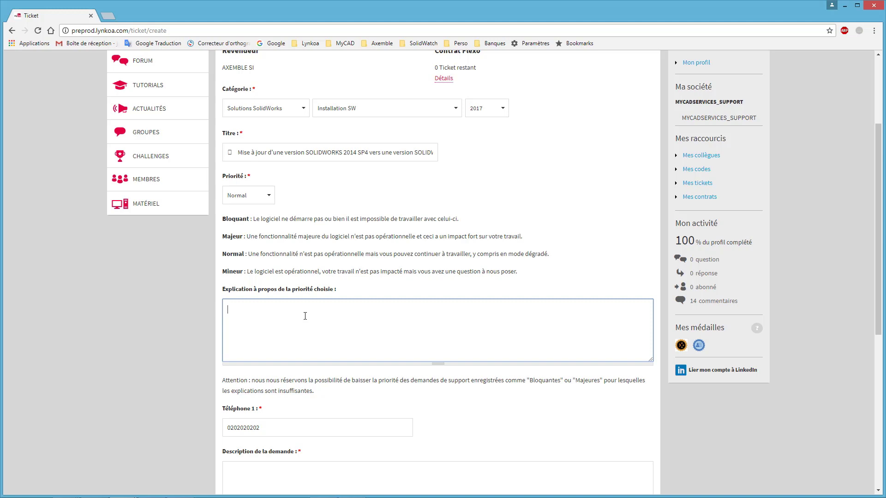
pyautogui.scroll(-4, 305, 316)
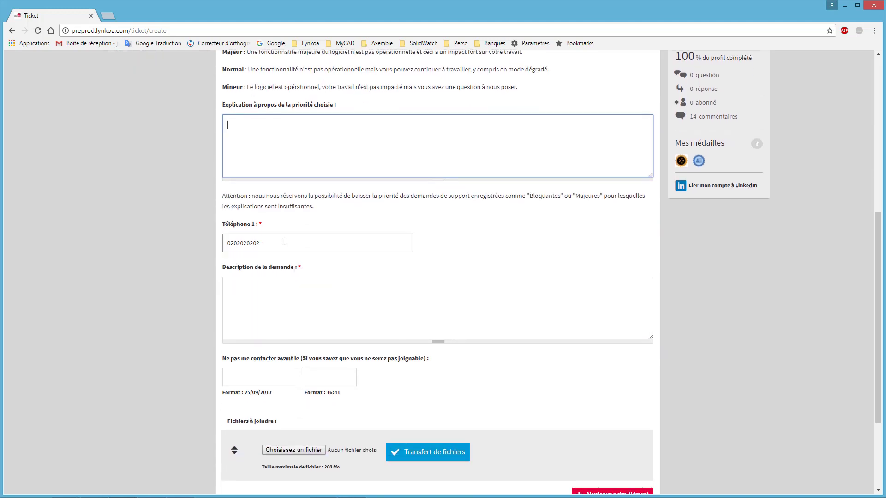
pyautogui.click(283, 241)
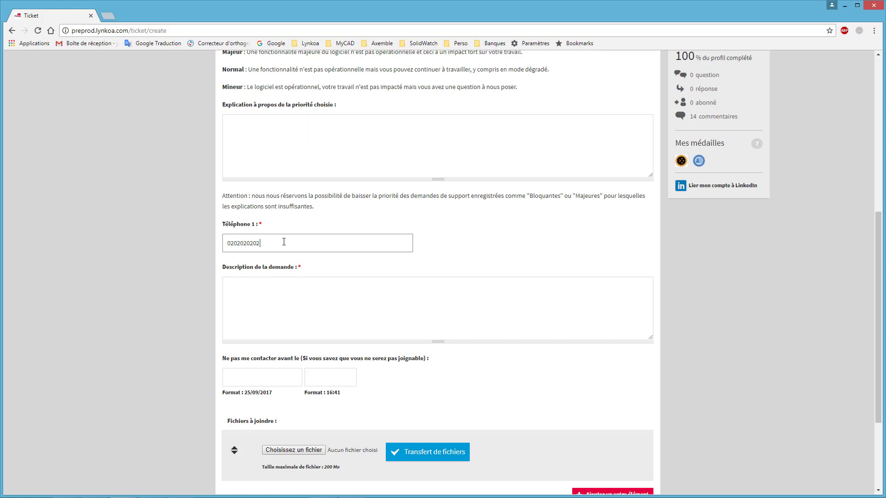
pyautogui.click(276, 291)
pyautogui.write('Au moment de la finalisation de la mise à jour, j’ai un message d’erreur.')
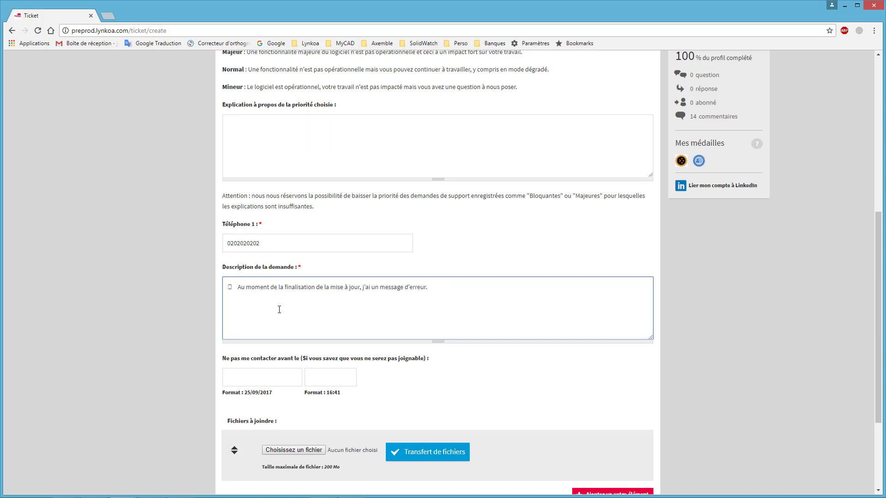
pyautogui.moveTo(238, 287); pyautogui.dragTo(212, 289)
pyautogui.press('BackSpace')
pyautogui.click(191, 295)
# Step: Check the do-not-contact-before date picker without choosing a date, and save the ticket
pyautogui.scroll(-2, 190, 293)
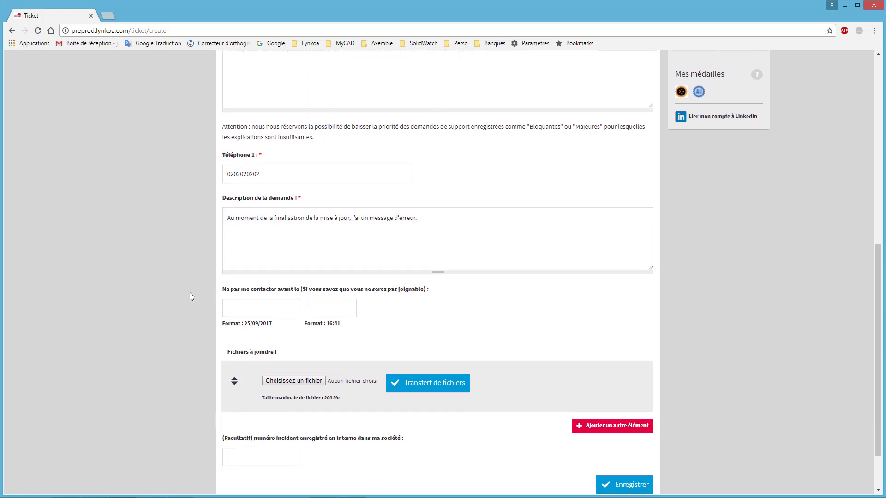
pyautogui.click(264, 284)
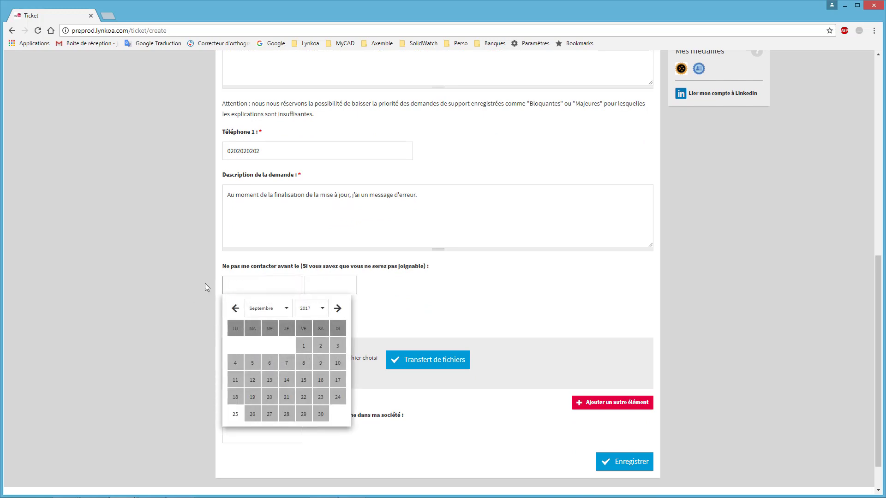
pyautogui.click(180, 286)
pyautogui.scroll(-1, 180, 286)
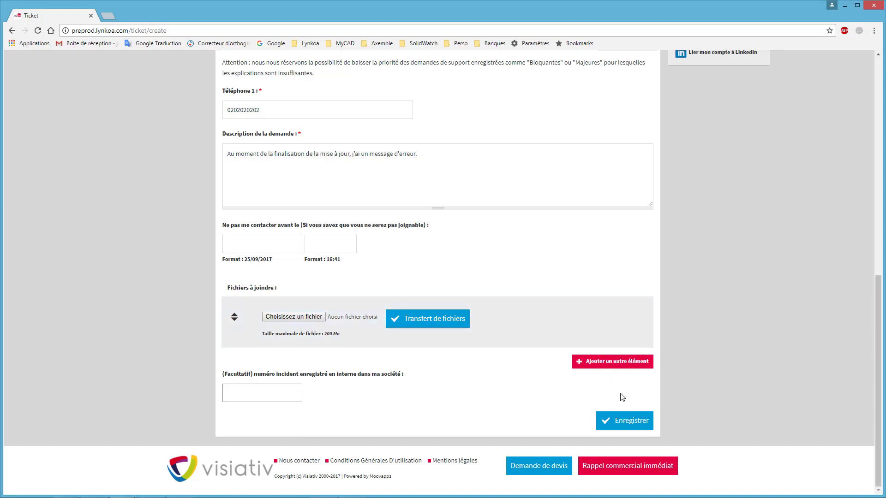
pyautogui.click(626, 424)
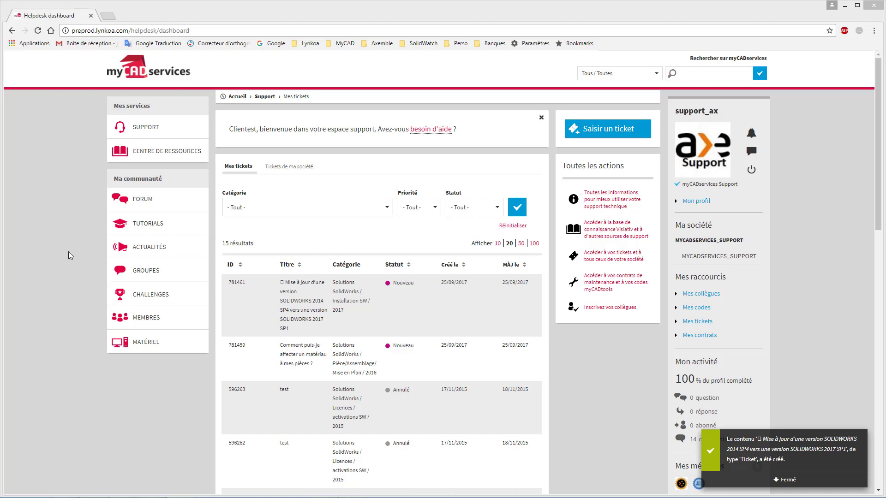
# Step: Review the notification settings in the user profile and return to the home page
pyautogui.click(706, 202)
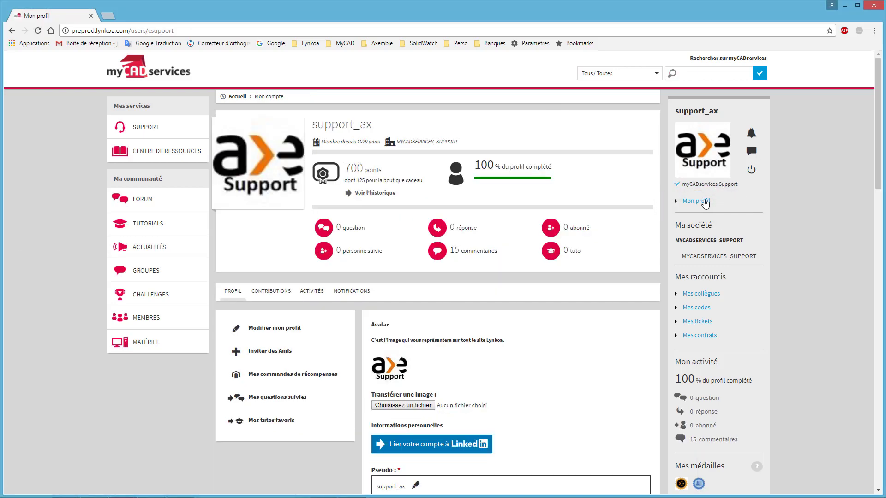
pyautogui.click(359, 296)
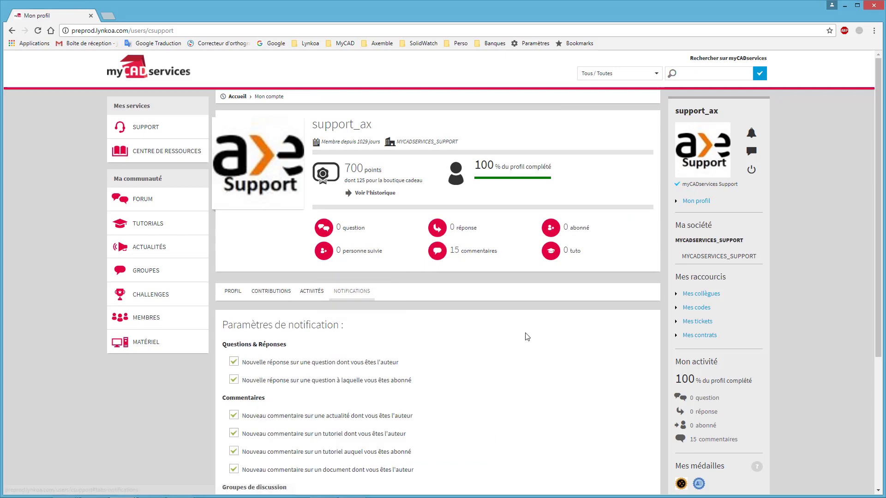
pyautogui.scroll(-2, 526, 336)
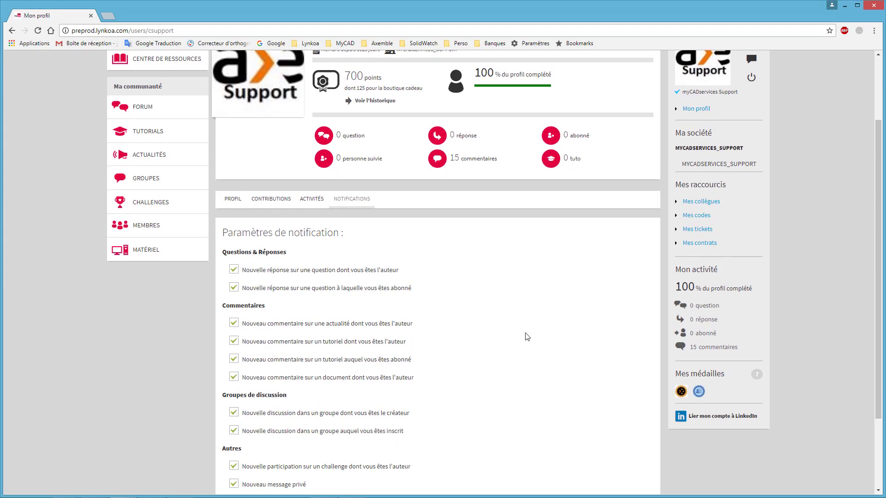
pyautogui.scroll(-1, 527, 336)
pyautogui.scroll(-1, 526, 336)
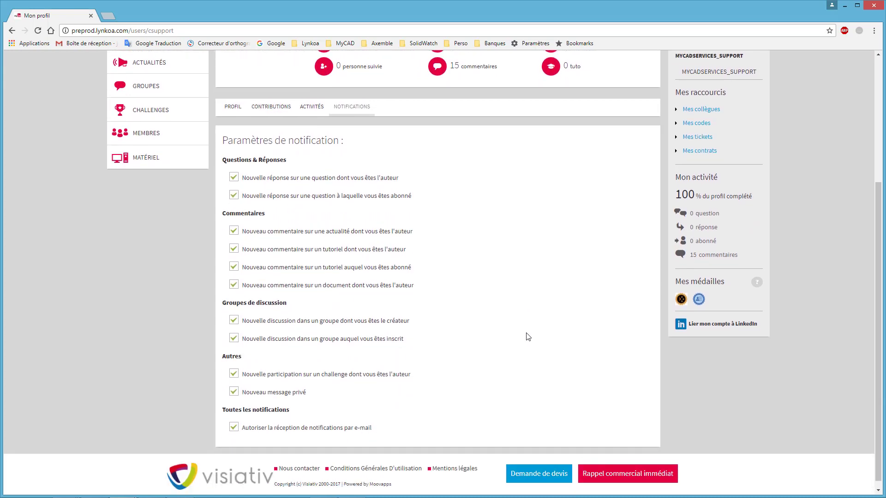
pyautogui.scroll(3, 528, 336)
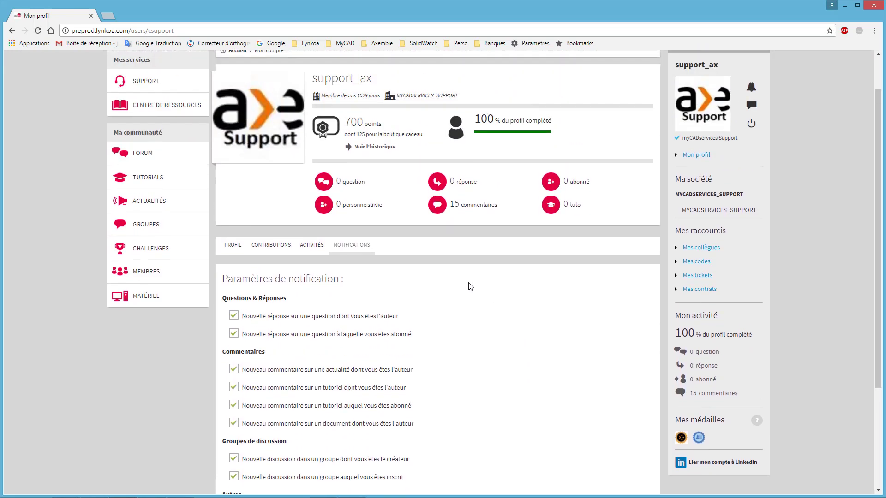
pyautogui.scroll(1, 468, 286)
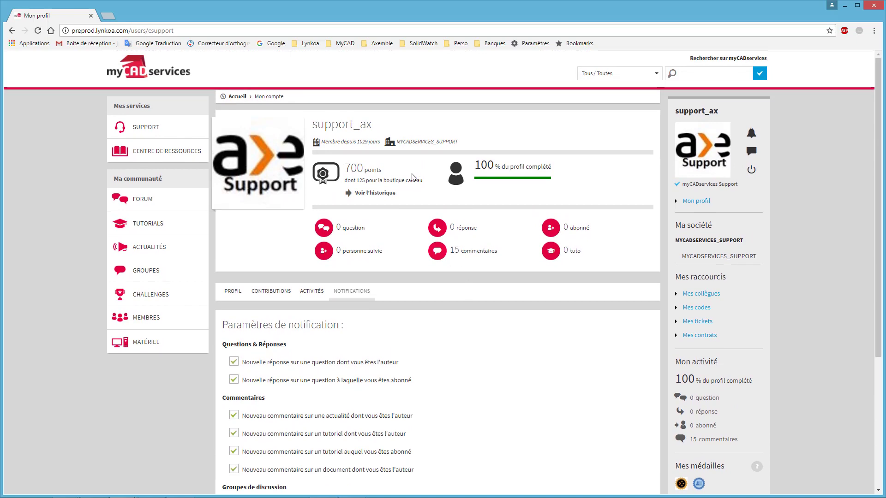
pyautogui.click(235, 98)
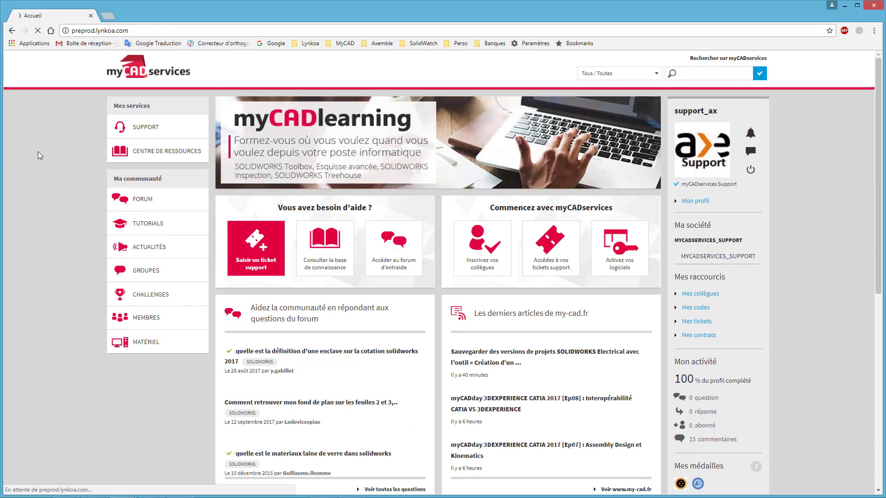